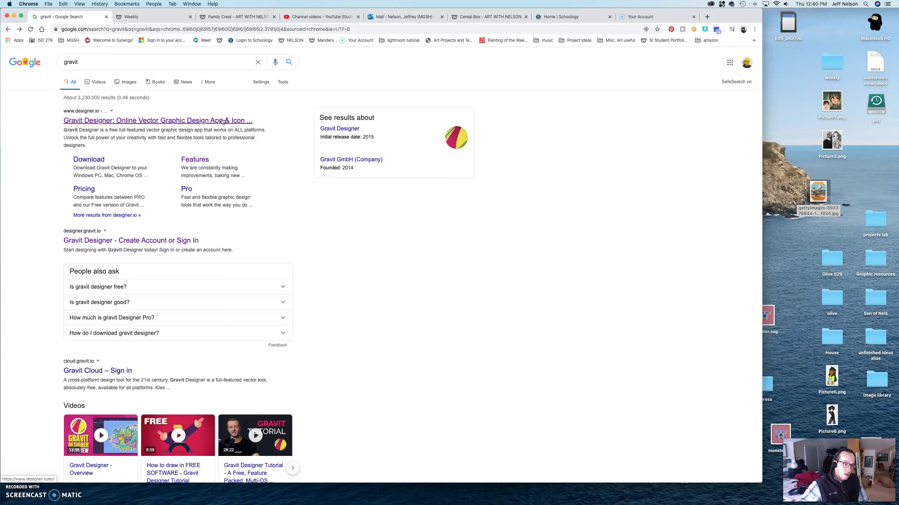
# Open the Gravit Designer web app from the search results and dismiss the offer to install it.
pyautogui.click(173, 120)
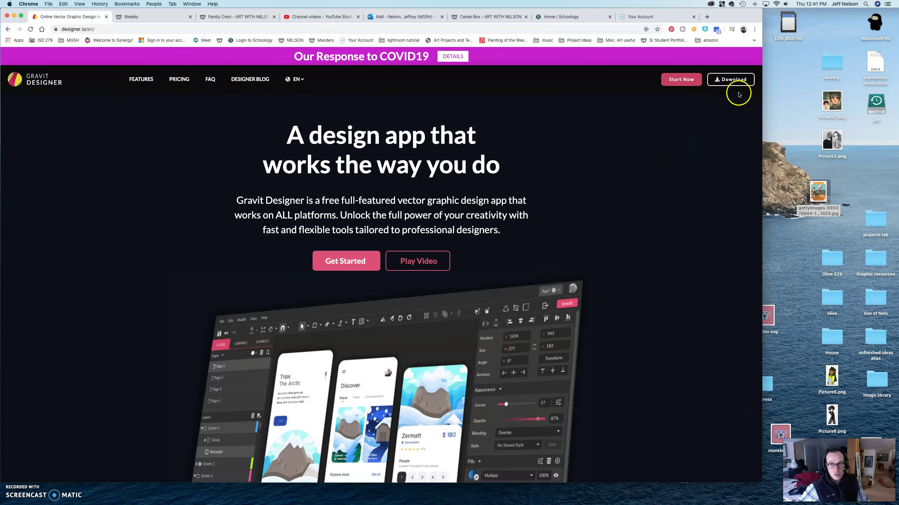
pyautogui.click(678, 82)
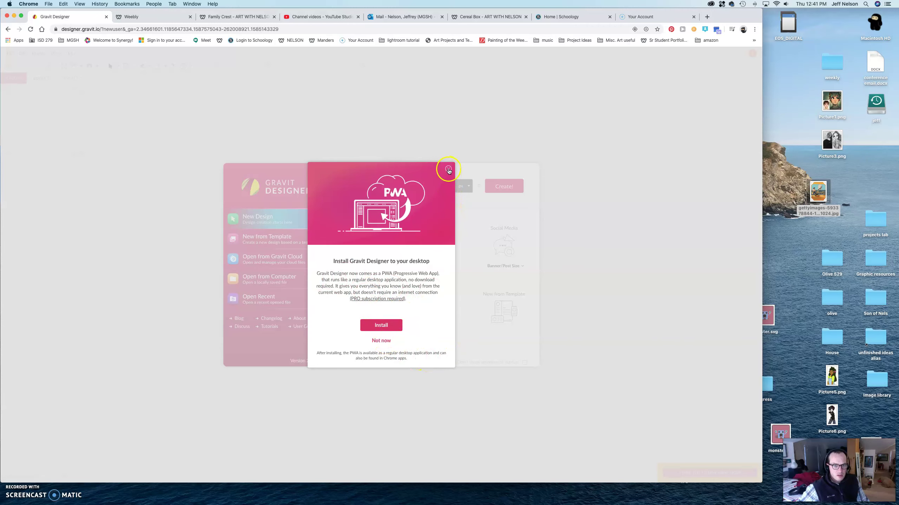
pyautogui.click(448, 170)
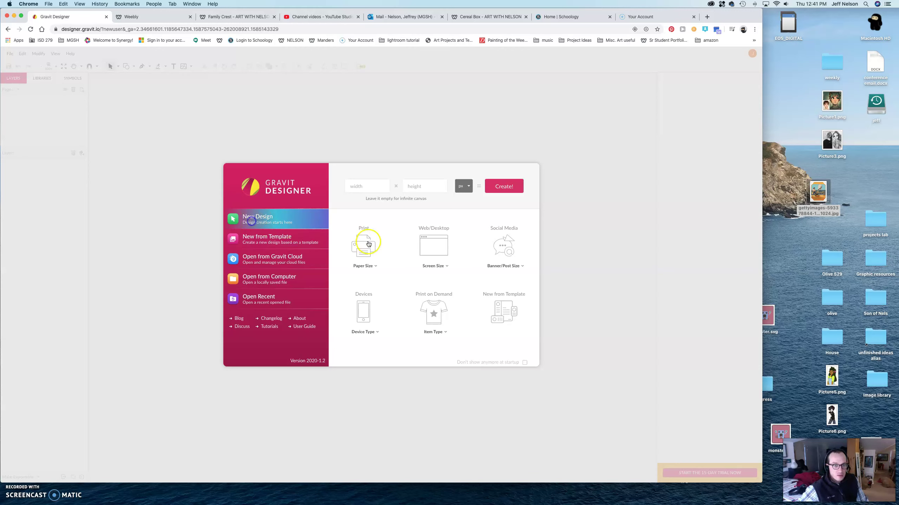
# Create a new US-Letter Portrait (8.5x11 in) print design and enlarge the browser window to full screen.
pyautogui.click(365, 266)
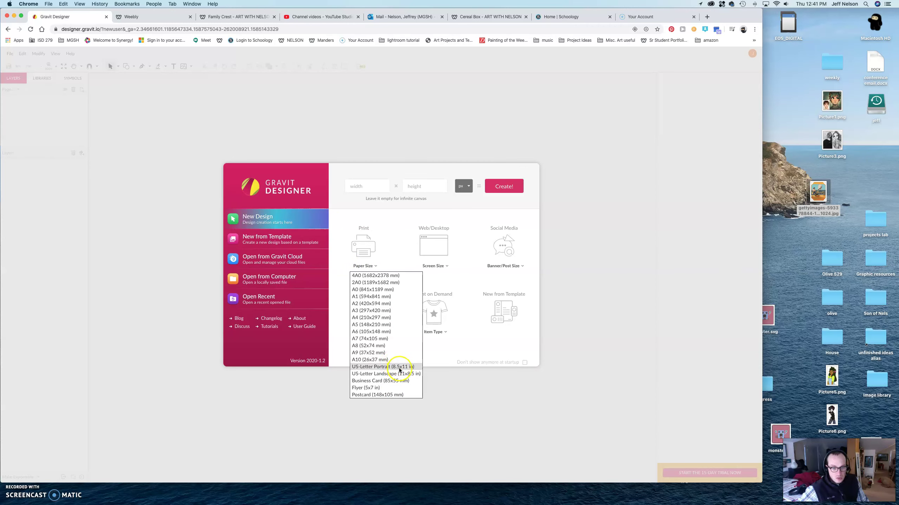
pyautogui.click(377, 368)
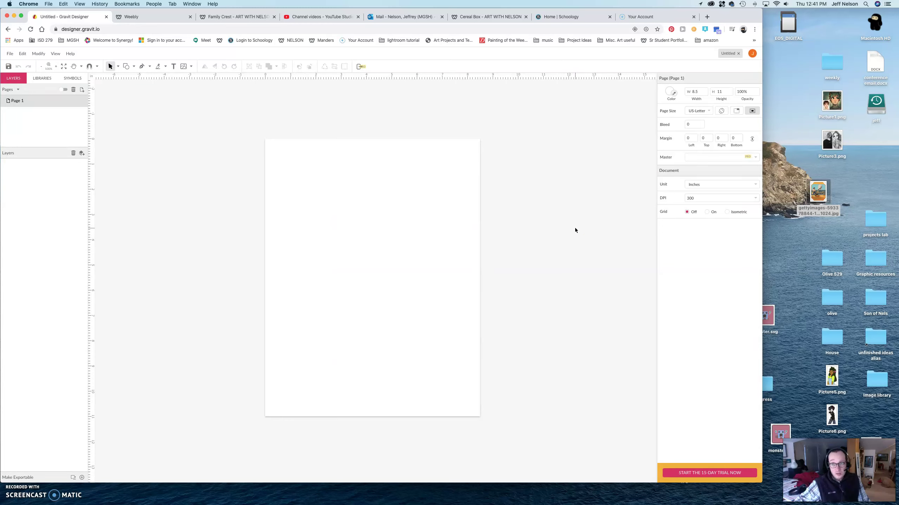
pyautogui.click(753, 112)
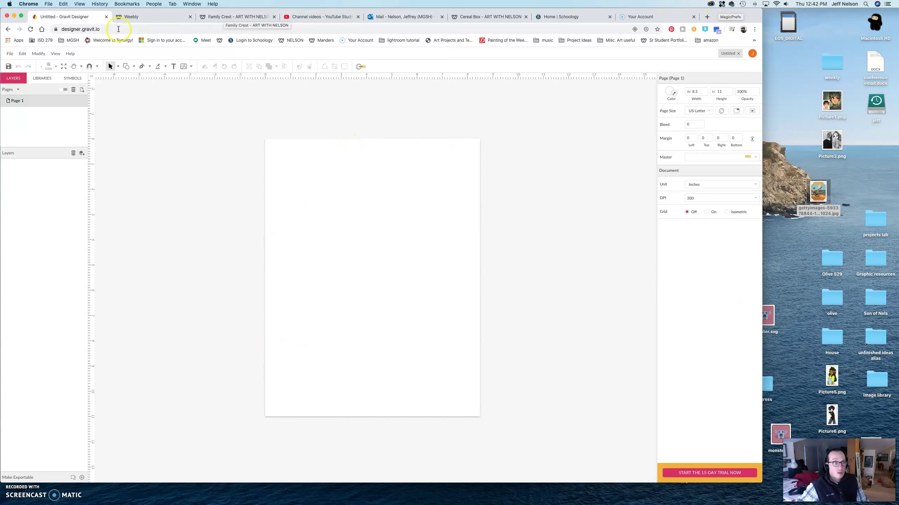
pyautogui.click(21, 16)
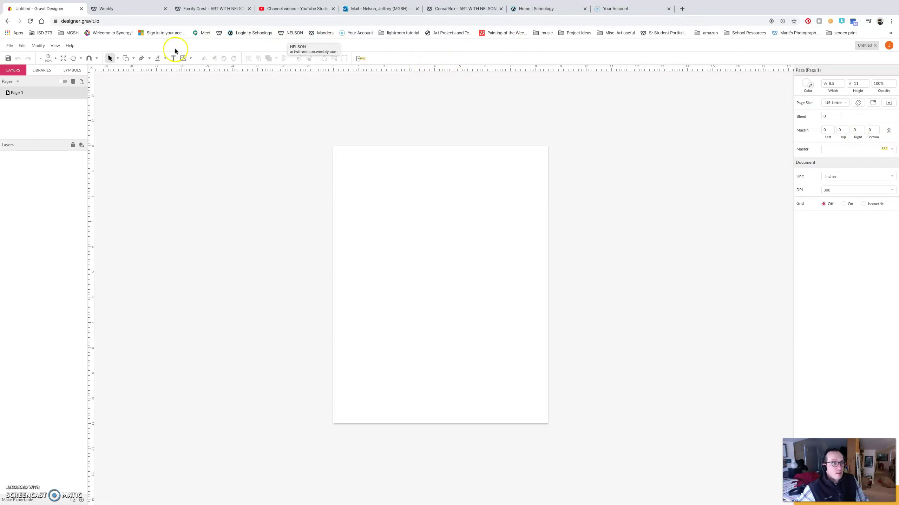
# Draw a rectangle about 4.79 by 4.22 in in the middle of the page.
pyautogui.click(133, 58)
pyautogui.click(151, 78)
pyautogui.moveTo(388, 209); pyautogui.dragTo(508, 315)
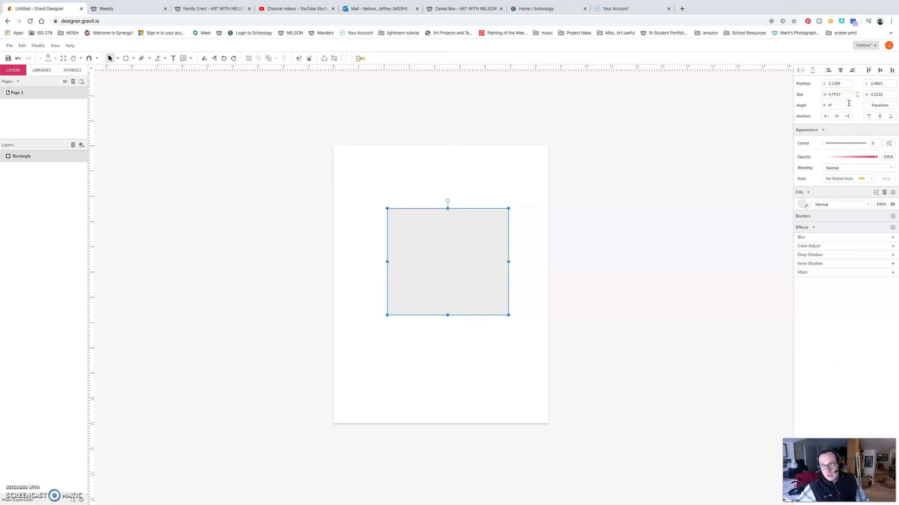
pyautogui.moveTo(823, 144)
pyautogui.mouseDown()
pyautogui.moveTo(864, 143)
pyautogui.moveTo(825, 141)
pyautogui.mouseUp()
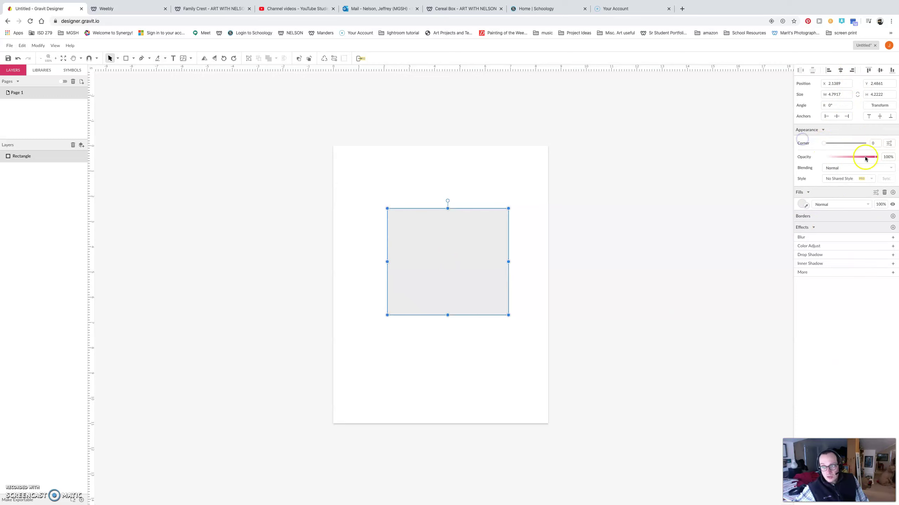
pyautogui.moveTo(876, 157)
pyautogui.mouseDown()
pyautogui.moveTo(836, 157)
pyautogui.moveTo(892, 158)
pyautogui.mouseUp()
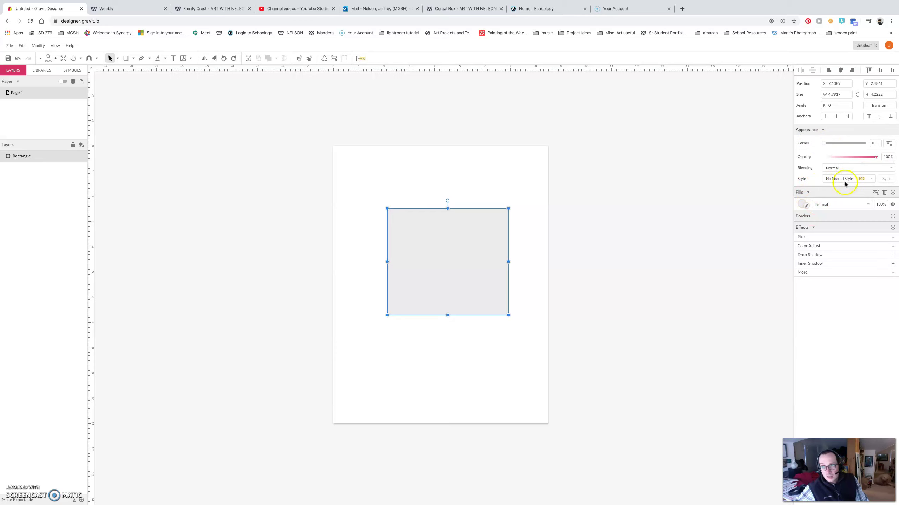
# Change the rectangle's fill to dark reddish brown, #6C3131.
pyautogui.click(801, 205)
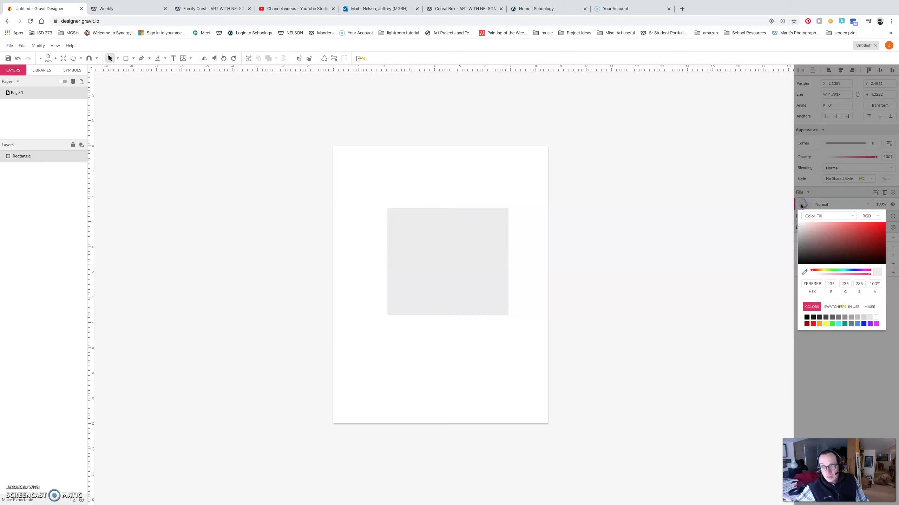
pyautogui.click(838, 240)
pyautogui.click(845, 246)
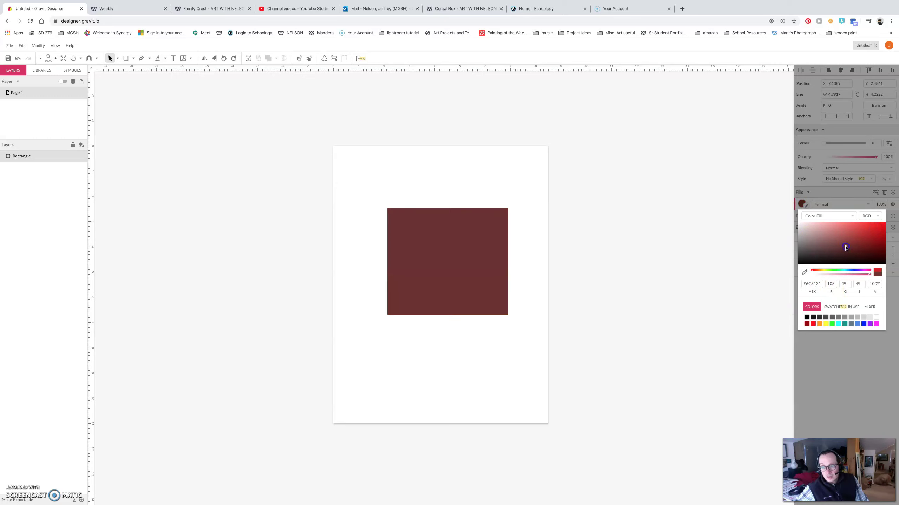
pyautogui.click(806, 272)
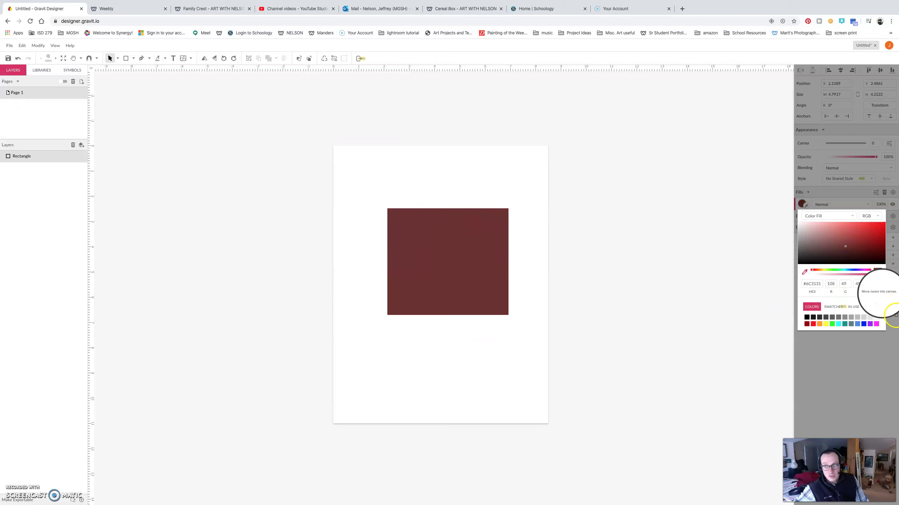
pyautogui.click(867, 415)
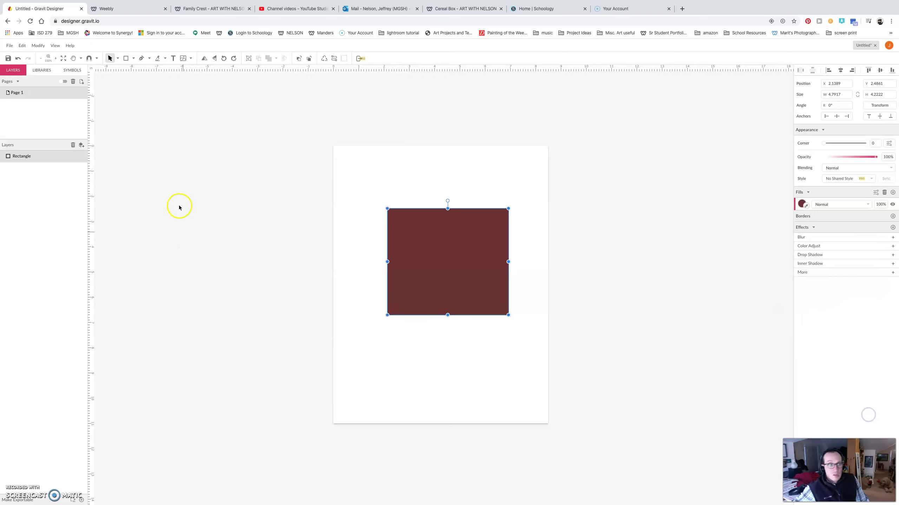
# Draw a second rectangle about 2.31 by 2.96 in overlapping the first one's upper-left corner and fill it with yellow.
pyautogui.click(126, 58)
pyautogui.moveTo(368, 162); pyautogui.dragTo(427, 237)
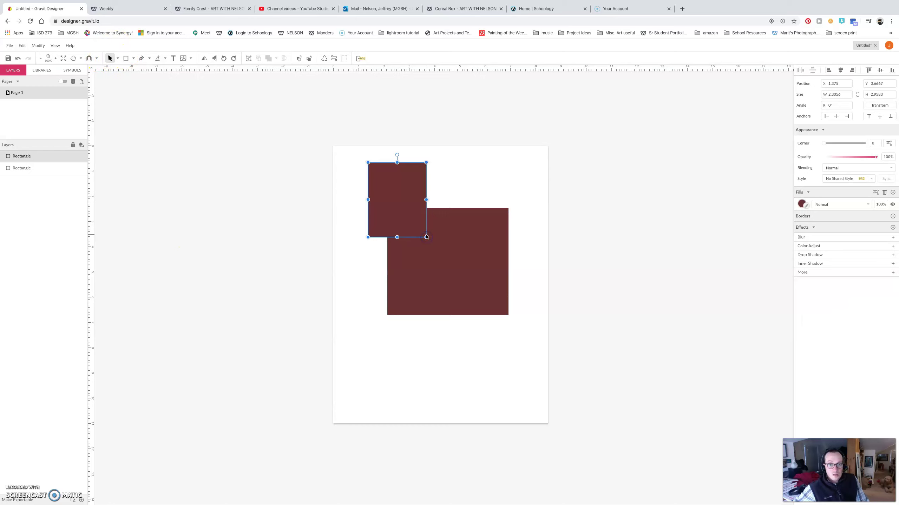
pyautogui.click(800, 205)
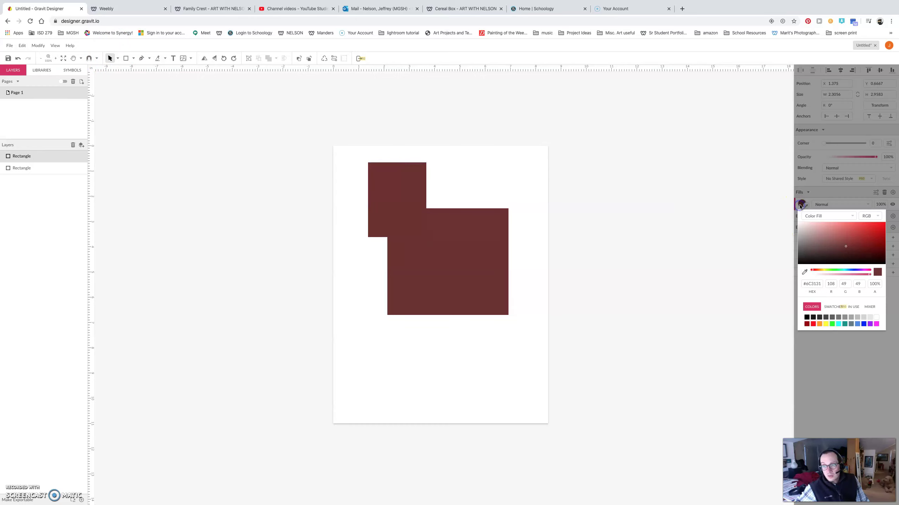
pyautogui.click(826, 325)
pyautogui.click(820, 392)
# Select both rectangles and combine them into a compound shape, trying Intersect and Subtract before settling on Difference.
pyautogui.click(444, 152)
pyautogui.moveTo(328, 125); pyautogui.dragTo(568, 285)
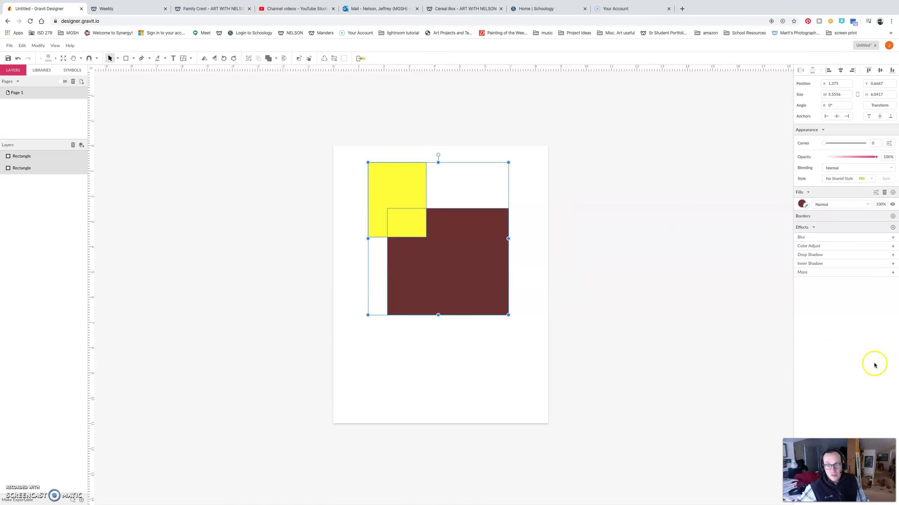
pyautogui.click(275, 59)
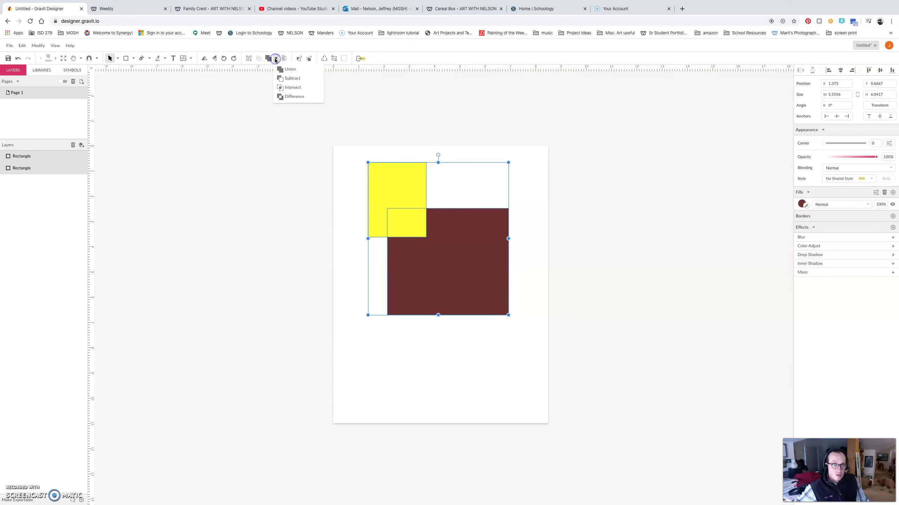
pyautogui.click(289, 82)
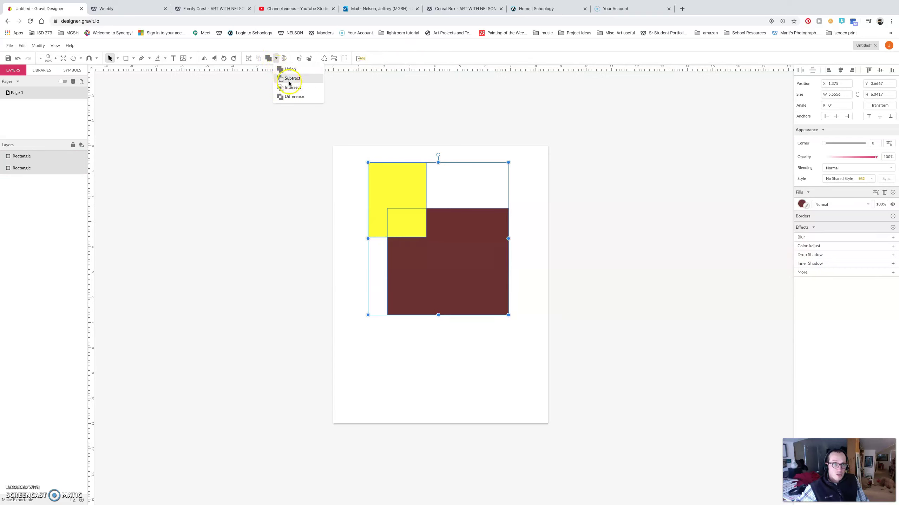
pyautogui.click(275, 59)
pyautogui.click(282, 88)
pyautogui.click(277, 58)
pyautogui.click(287, 78)
pyautogui.click(274, 62)
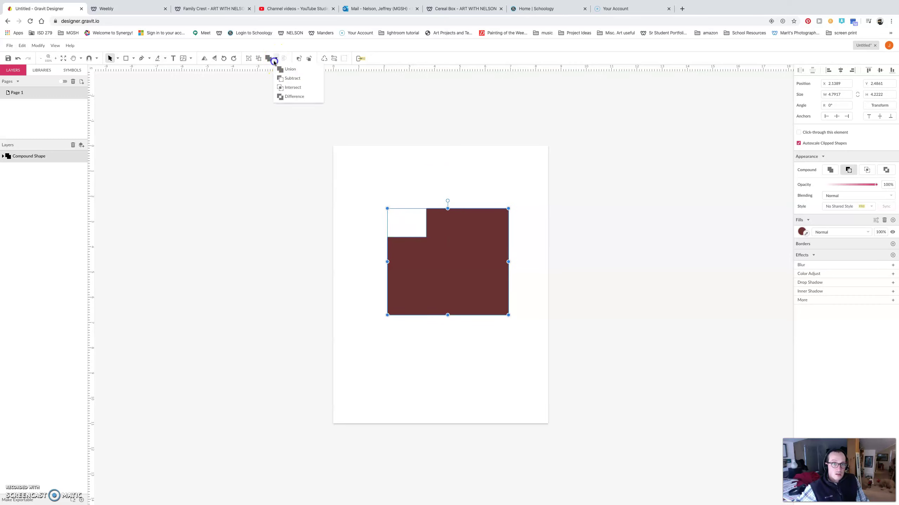
pyautogui.click(281, 96)
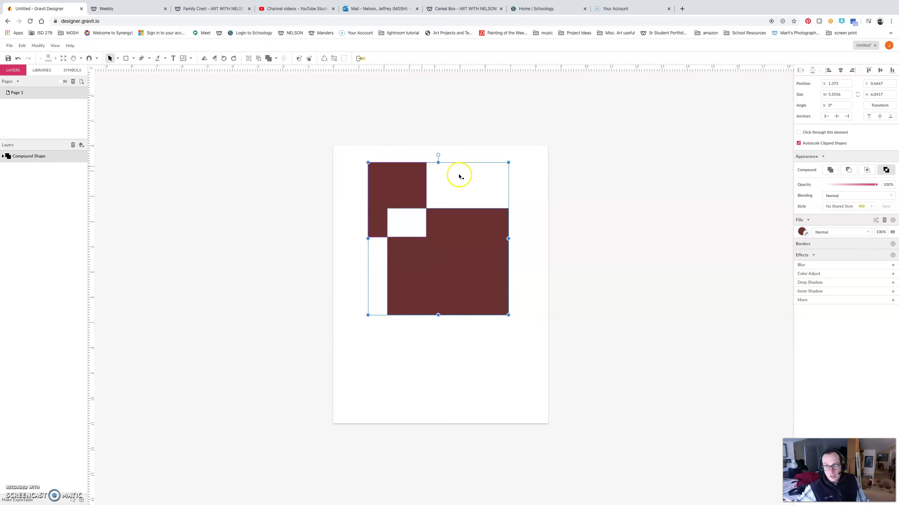
# Try moving the large rectangle inside the compound shape away from the small one, and undo the move.
pyautogui.click(572, 195)
pyautogui.click(455, 236)
pyautogui.doubleClick(466, 268)
pyautogui.moveTo(465, 265); pyautogui.dragTo(572, 255)
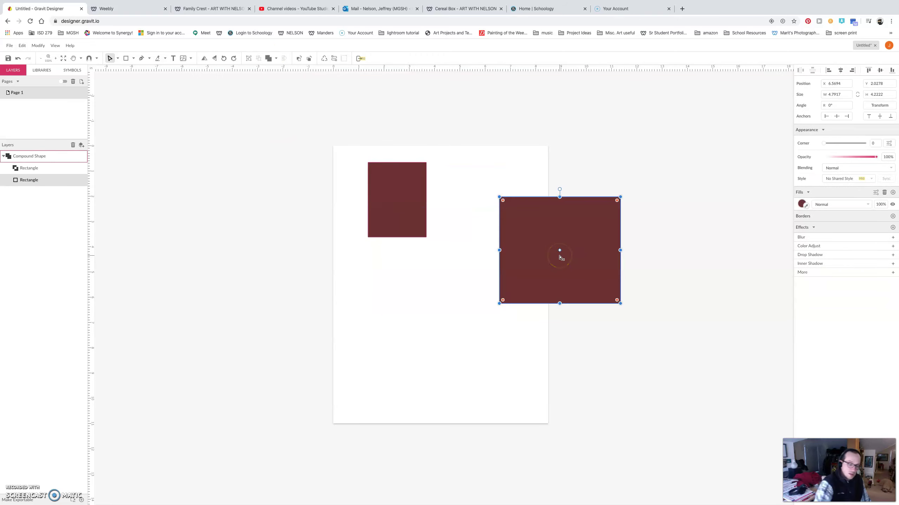
pyautogui.hotkey('ctrl', 'z')
pyautogui.click(574, 260)
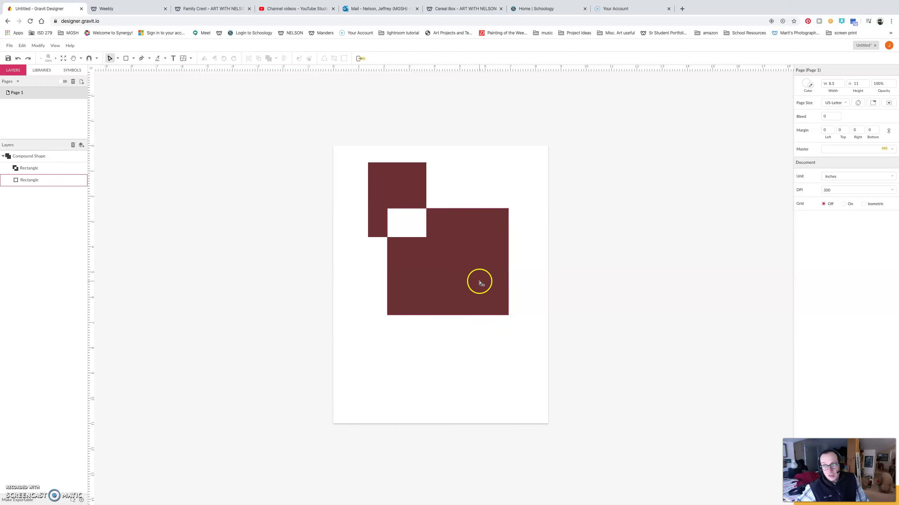
# Reposition the compound shape's two rectangles, placing the small one at about X 1.63, Y 0.56 in over the large one's upper-left corner.
pyautogui.moveTo(478, 289); pyautogui.dragTo(399, 269)
pyautogui.click(572, 217)
pyautogui.click(407, 281)
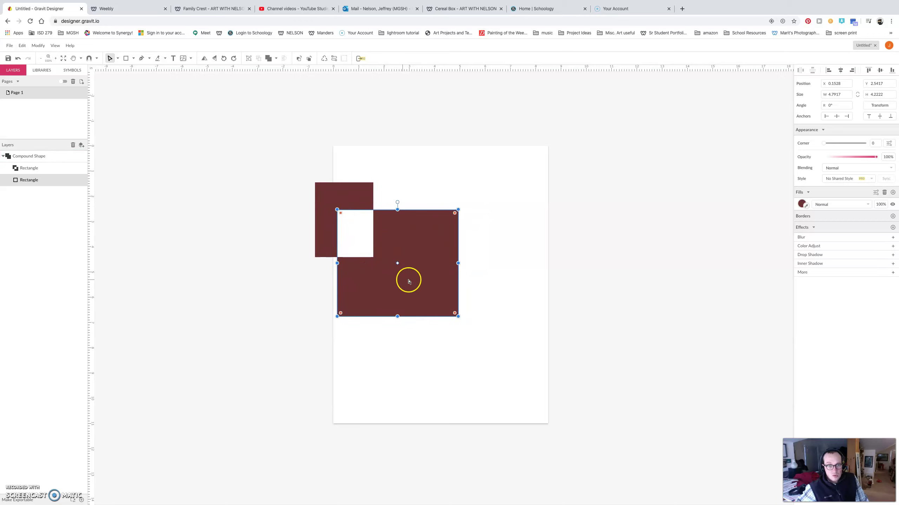
pyautogui.click(496, 164)
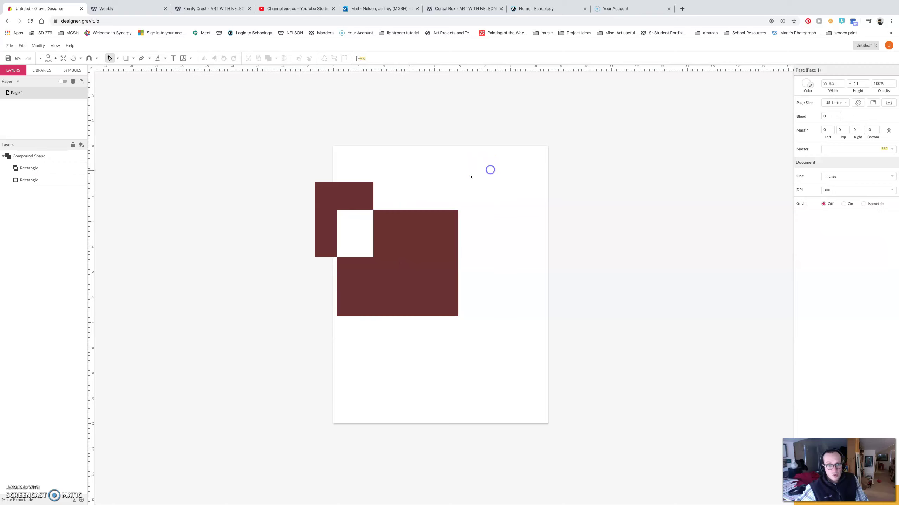
pyautogui.moveTo(353, 195); pyautogui.dragTo(477, 248)
pyautogui.moveTo(451, 177); pyautogui.dragTo(418, 182)
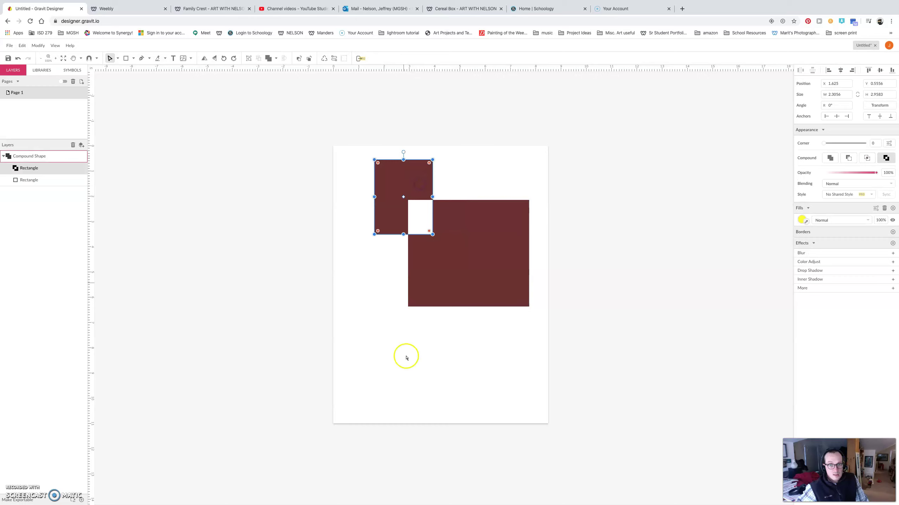
# Select the whole compound shape and convert it to a path.
pyautogui.click(329, 116)
pyautogui.click(401, 215)
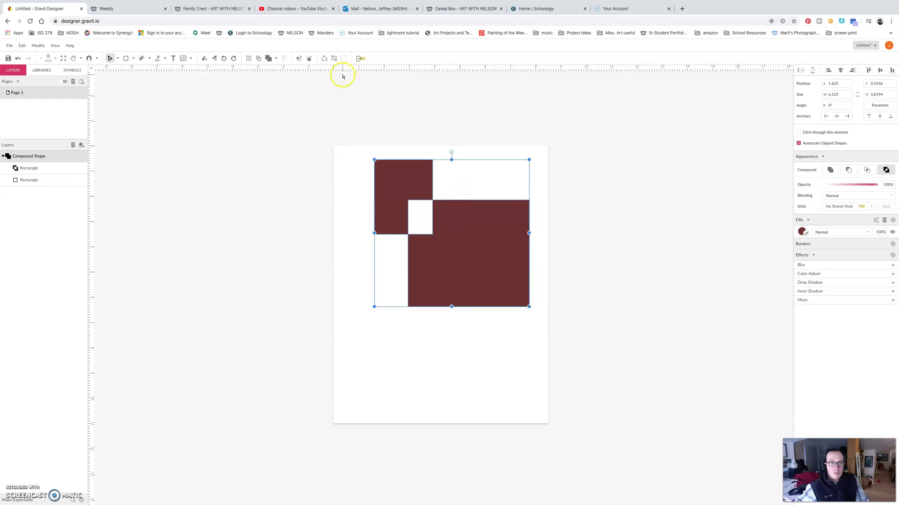
pyautogui.click(334, 58)
# Add an anchor point on the large square's upper edge and try to move that part of the path separately.
pyautogui.doubleClick(513, 200)
pyautogui.moveTo(481, 254); pyautogui.dragTo(553, 279)
pyautogui.moveTo(483, 302); pyautogui.dragTo(493, 366)
pyautogui.moveTo(480, 277); pyautogui.dragTo(546, 343)
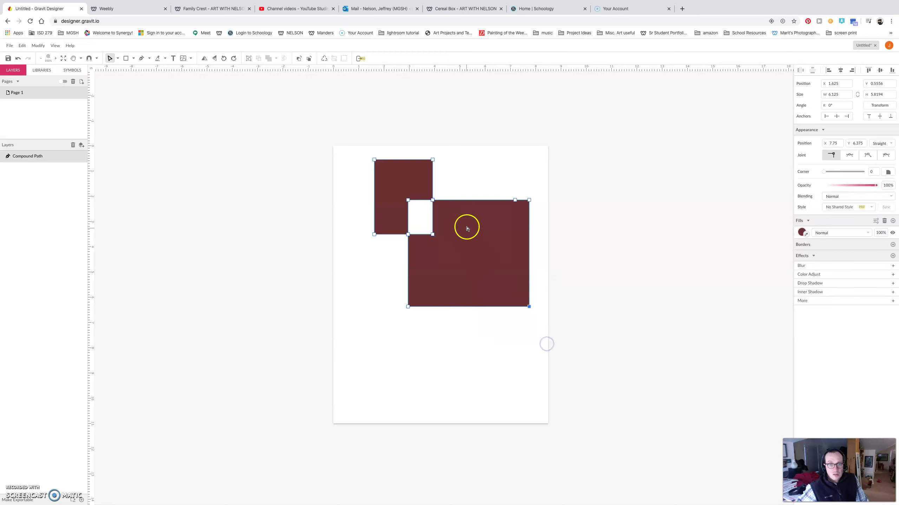
# Move the whole compound path to about X 4.63, Y 0.88 in, partly beyond the page's right edge.
pyautogui.click(118, 59)
pyautogui.click(119, 69)
pyautogui.click(543, 204)
pyautogui.moveTo(501, 255); pyautogui.dragTo(548, 348)
pyautogui.doubleClick(569, 258)
pyautogui.click(552, 281)
pyautogui.click(659, 266)
# Try pulling a corner anchor point of the path out toward the page's upper left, and undo the change.
pyautogui.click(477, 188)
pyautogui.click(418, 265)
pyautogui.moveTo(477, 207); pyautogui.dragTo(403, 178)
pyautogui.click(444, 273)
pyautogui.click(506, 346)
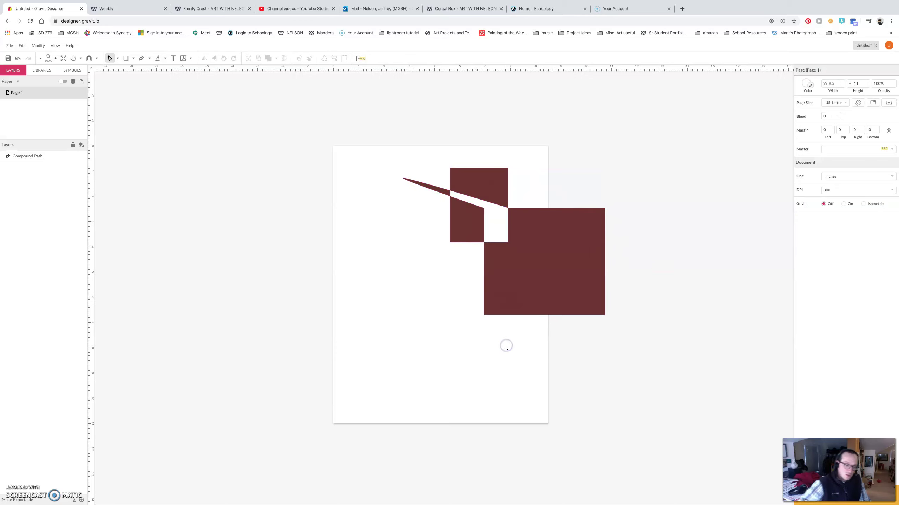
pyautogui.hotkey('ctrl', 'z')
# Move the compound path as one piece back inside the page, to about X 0.42, Y 0.6 in.
pyautogui.click(544, 315)
pyautogui.click(574, 244)
pyautogui.click(547, 176)
pyautogui.click(531, 236)
pyautogui.click(565, 272)
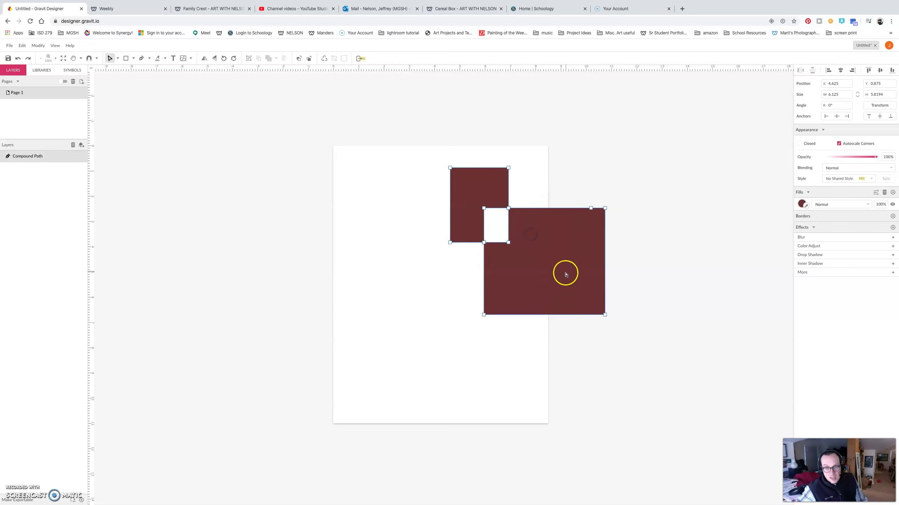
pyautogui.click(487, 185)
pyautogui.click(106, 62)
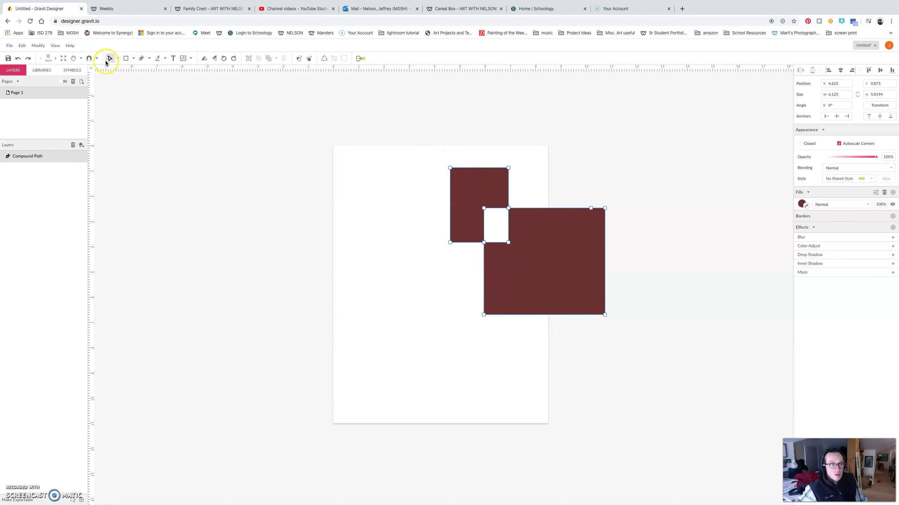
pyautogui.click(118, 58)
pyautogui.click(120, 69)
pyautogui.moveTo(545, 257); pyautogui.dragTo(438, 250)
pyautogui.click(514, 341)
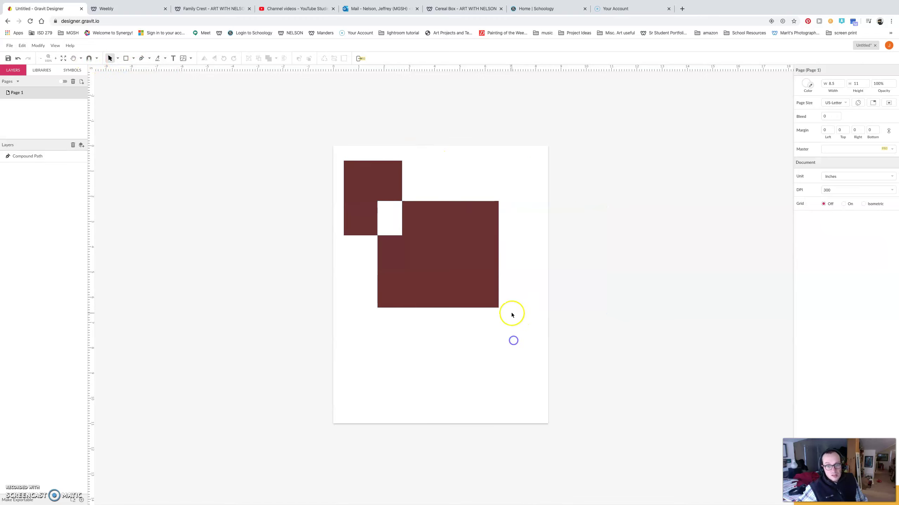
# Scale the compound path down to about 4.11 by 3.39 in, and delete it from the page.
pyautogui.click(488, 300)
pyautogui.moveTo(498, 307); pyautogui.dragTo(448, 247)
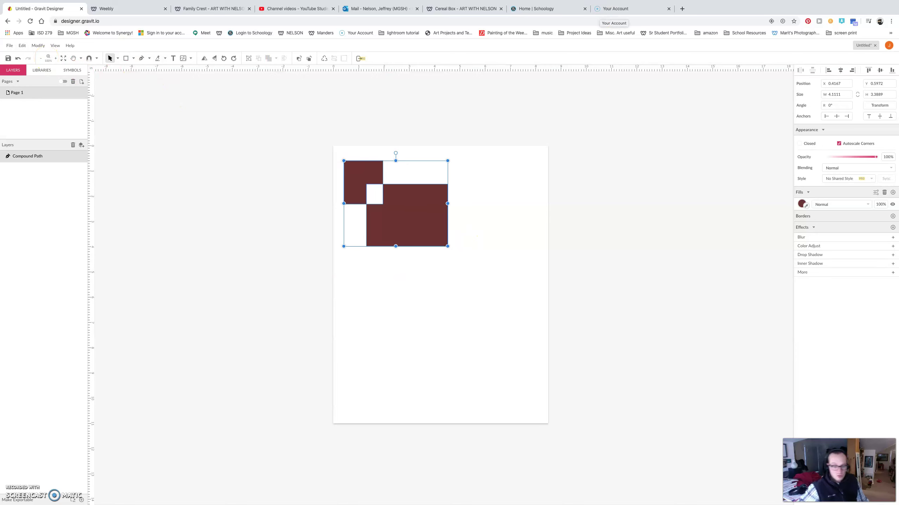
pyautogui.press('Delete')
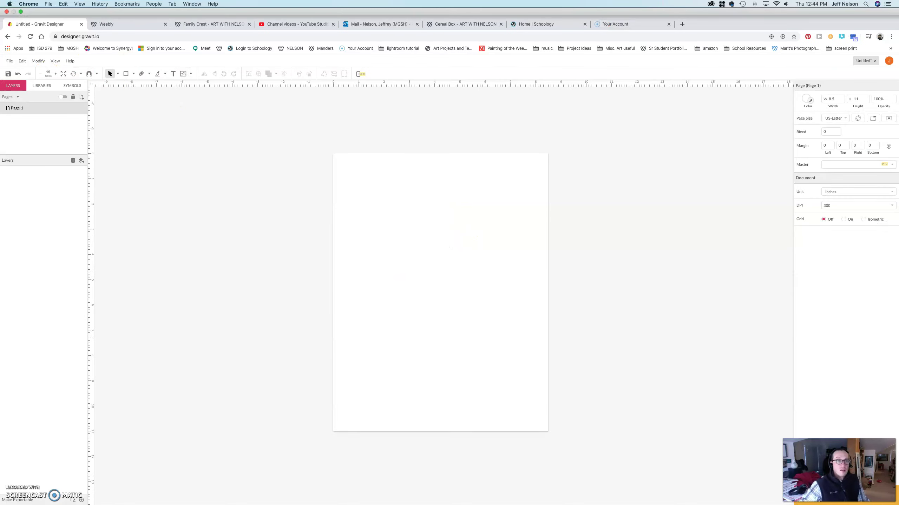
# Switch to the Weebly site editor, dismiss the website-published notice and look over the Gravit tutorial videos on the assignment page.
pyautogui.click(120, 27)
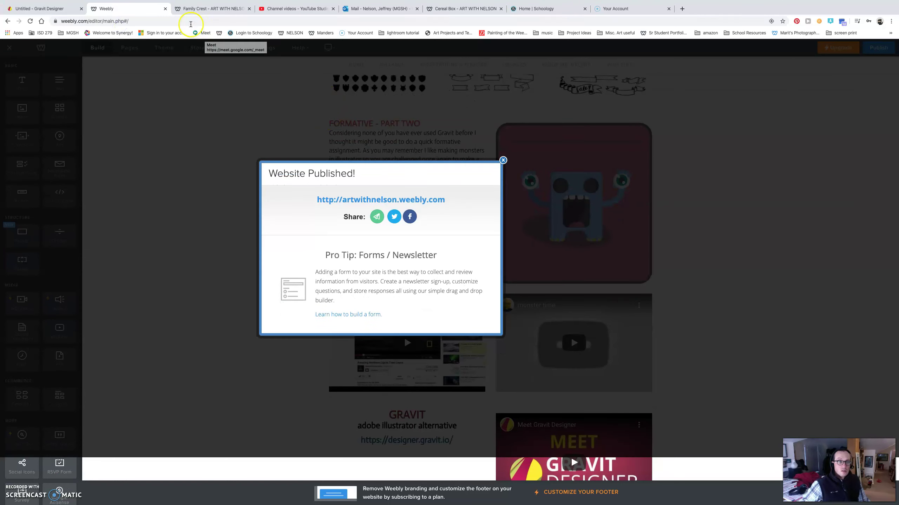
pyautogui.click(503, 161)
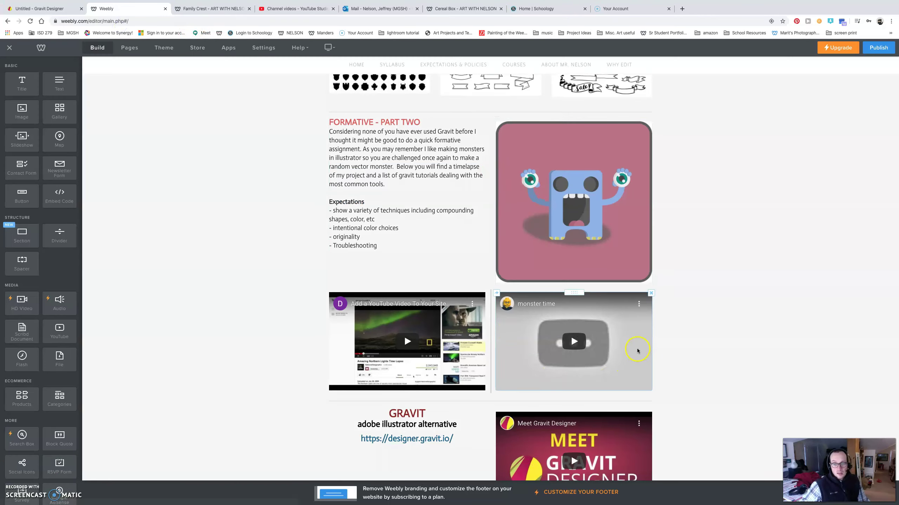
pyautogui.scroll(-10, 640, 329)
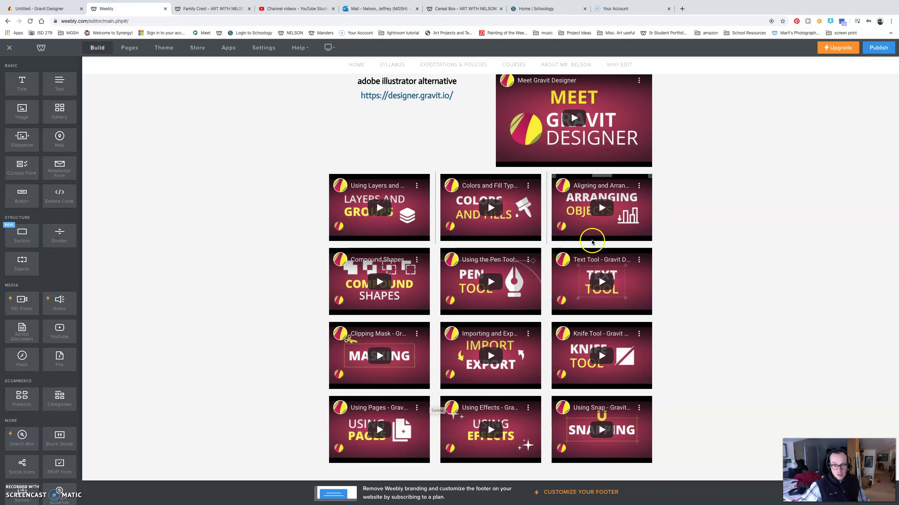
# Review the Expectations list under Formative - Part Two, highlighting the originality line.
pyautogui.scroll(8, 713, 317)
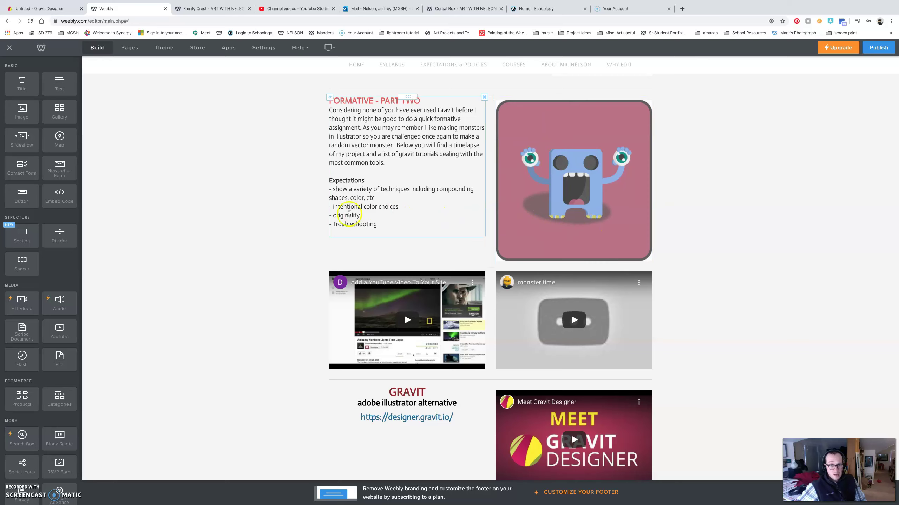
pyautogui.tripleClick(363, 215)
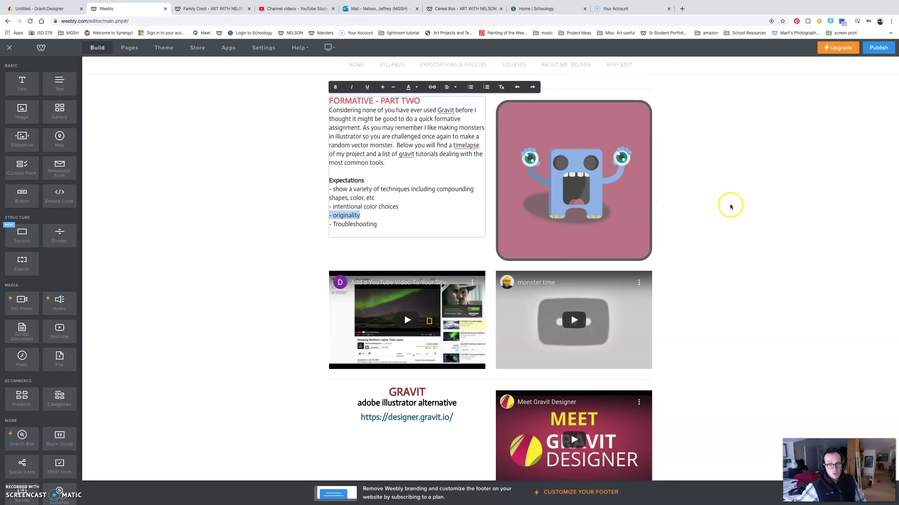
pyautogui.click(427, 221)
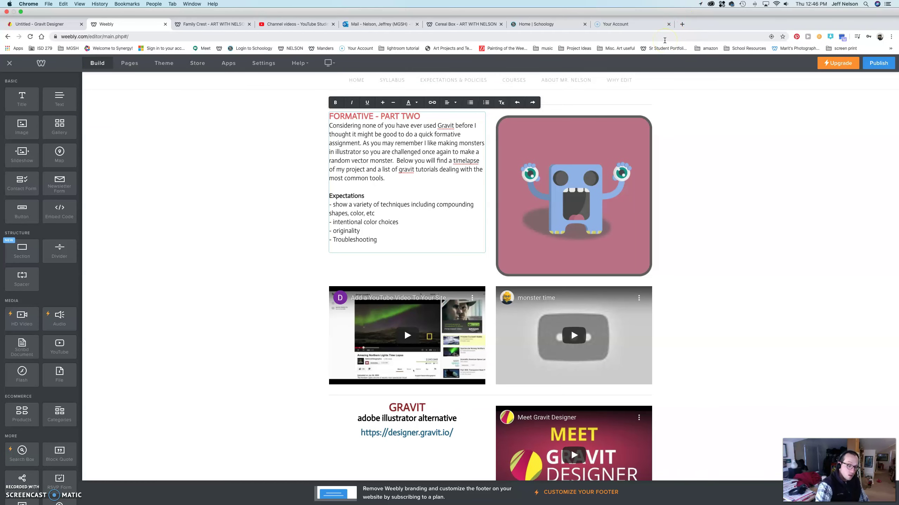
pyautogui.press('super+q')
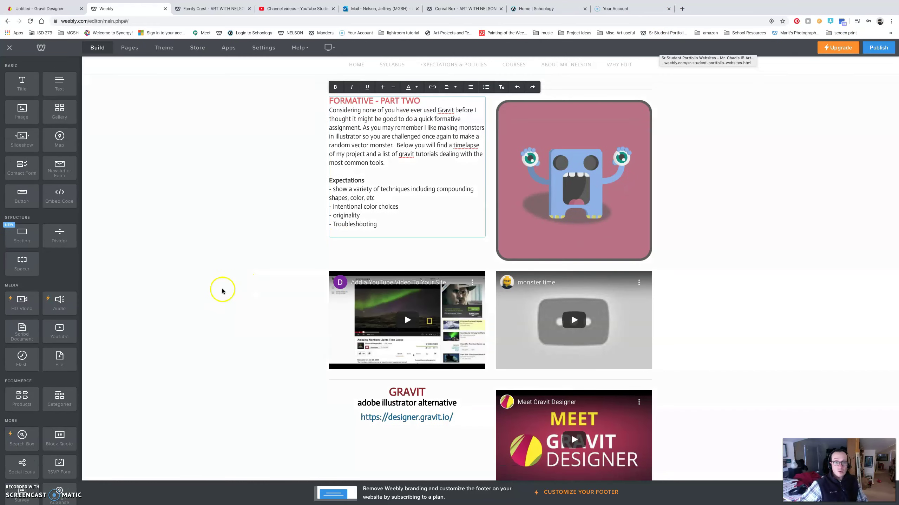
pyautogui.click(55, 298)
pyautogui.click(125, 185)
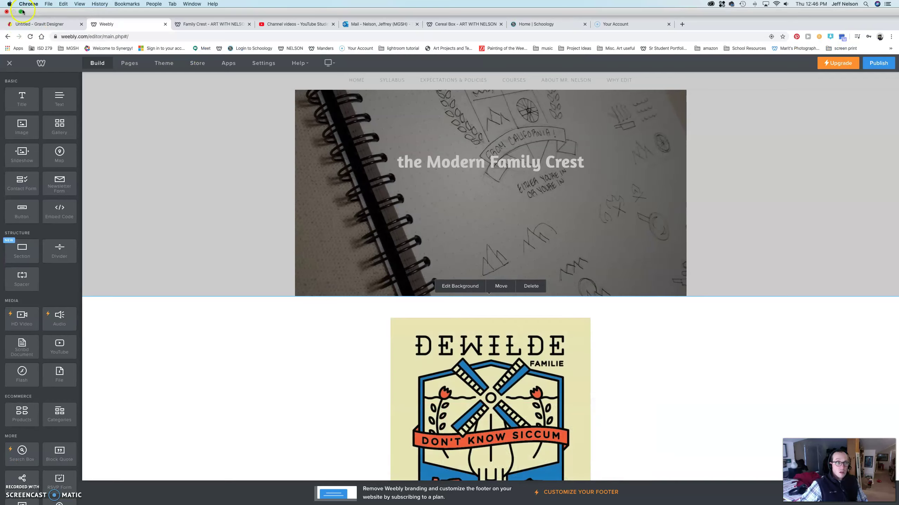
# Take the browser out of full screen, switch to Gravit Designer and open the recent "monster" design, showing the whole artwork.
pyautogui.click(21, 12)
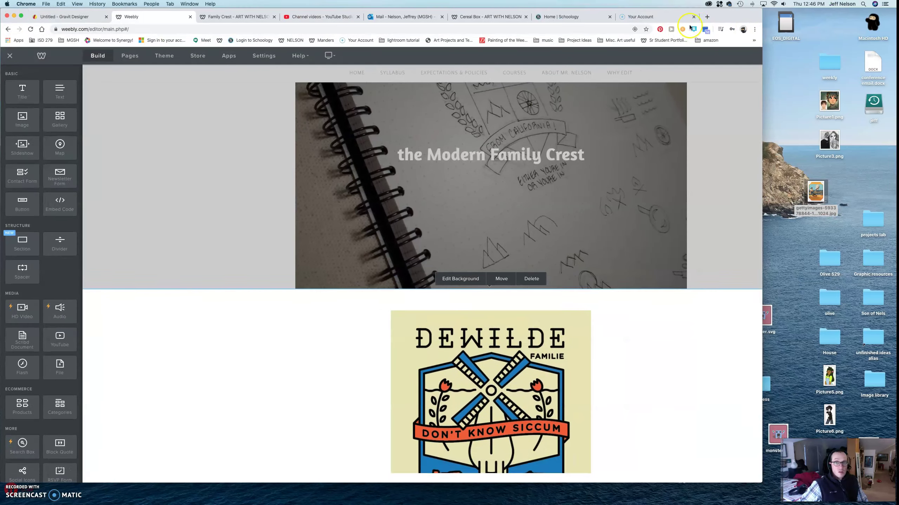
pyautogui.click(69, 13)
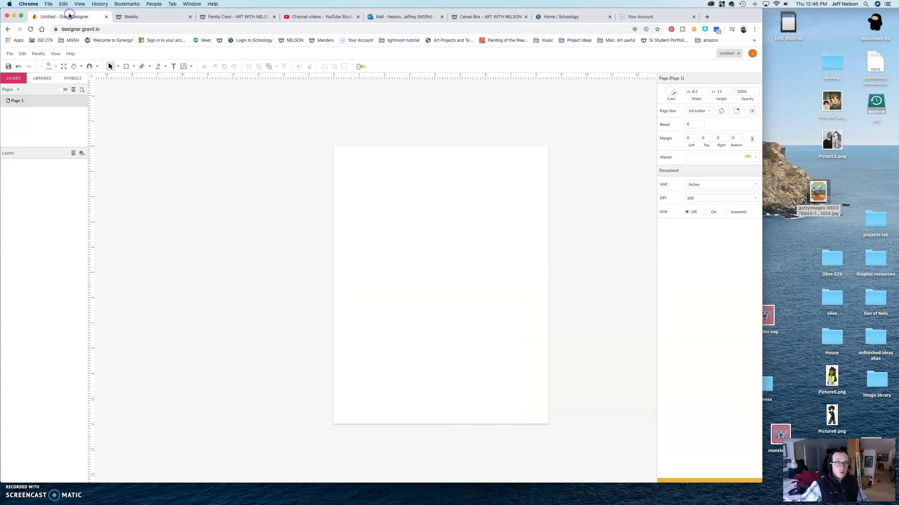
pyautogui.click(8, 55)
pyautogui.moveTo(41, 114)
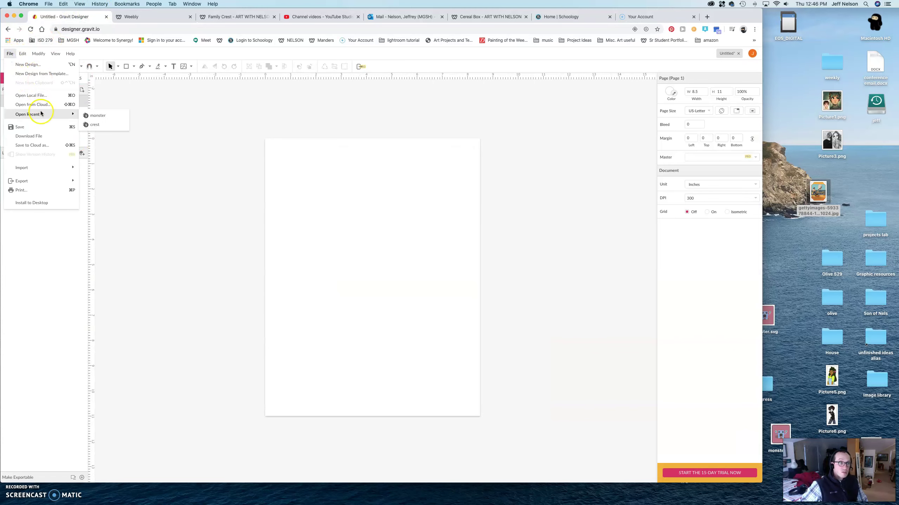
pyautogui.click(109, 117)
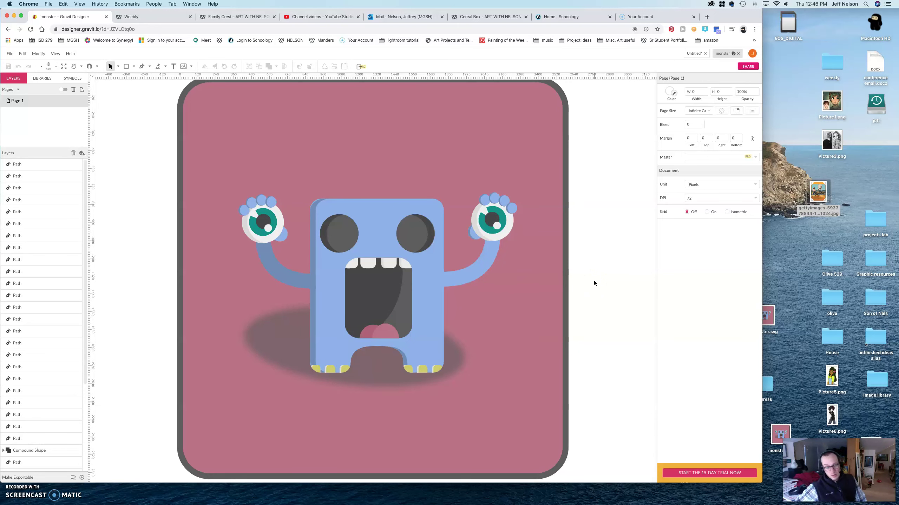
pyautogui.press('super+minus')
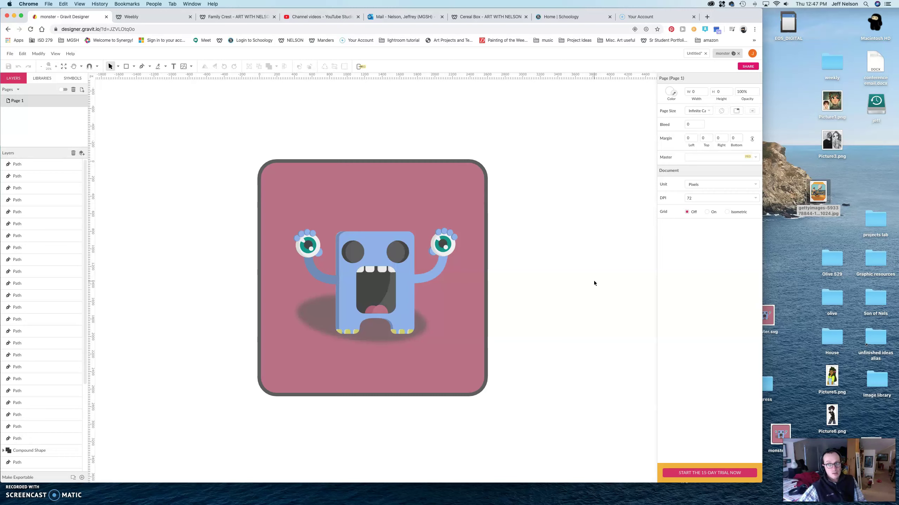
pyautogui.click(14, 497)
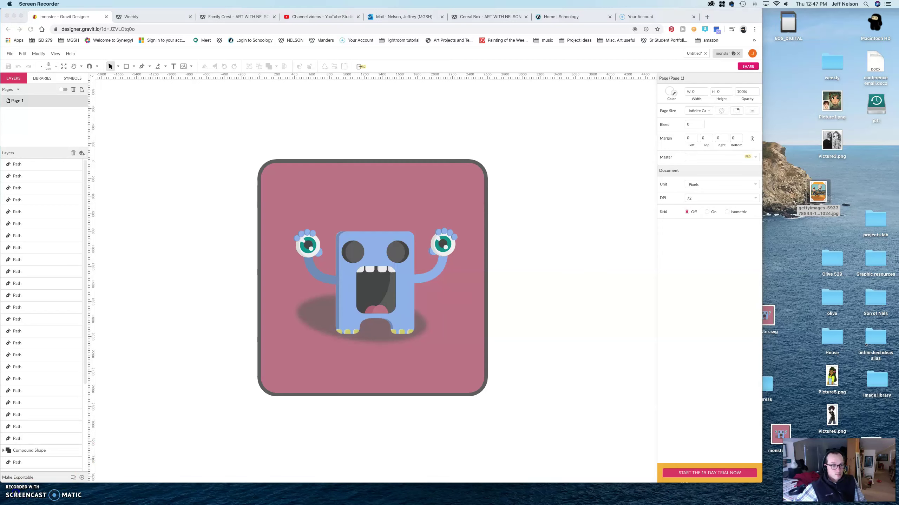